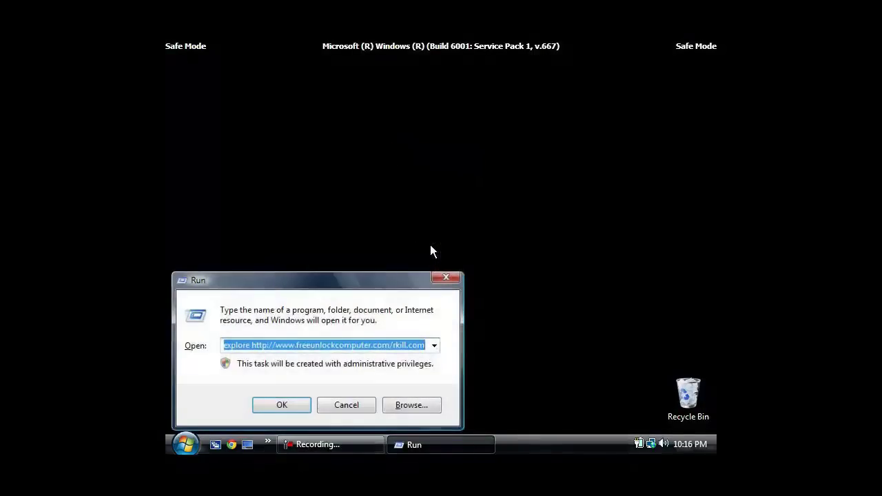
- Launch iexplore.exe and open the browser's Internet options
{"action": "type", "text": "lore.exe"}
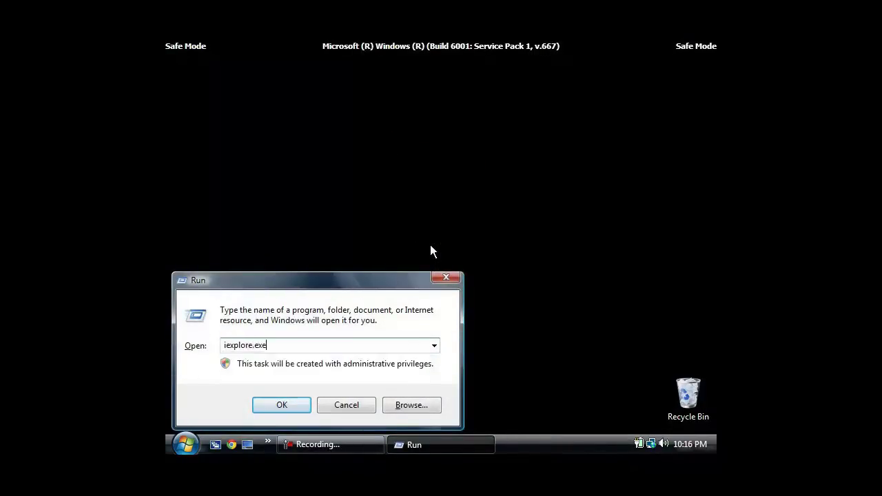
{"action": "left_click", "coordinate": [290, 403]}
{"action": "left_click", "coordinate": [710, 67]}
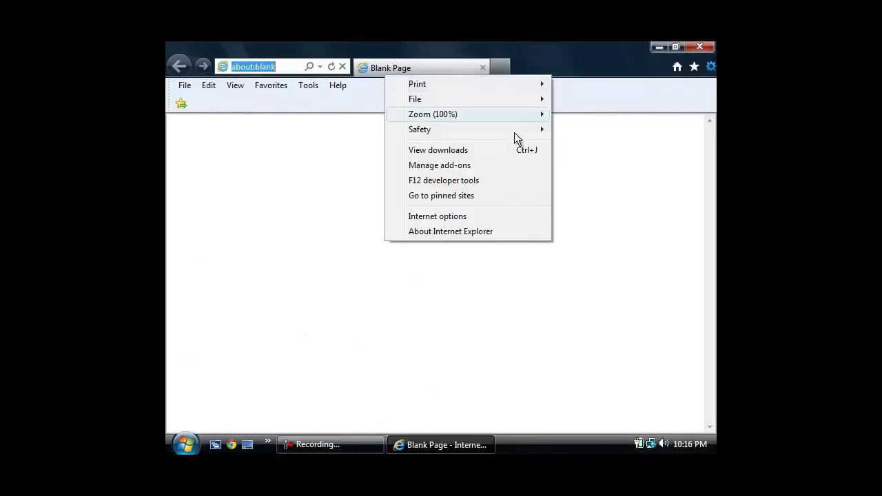
{"action": "left_click", "coordinate": [467, 216]}
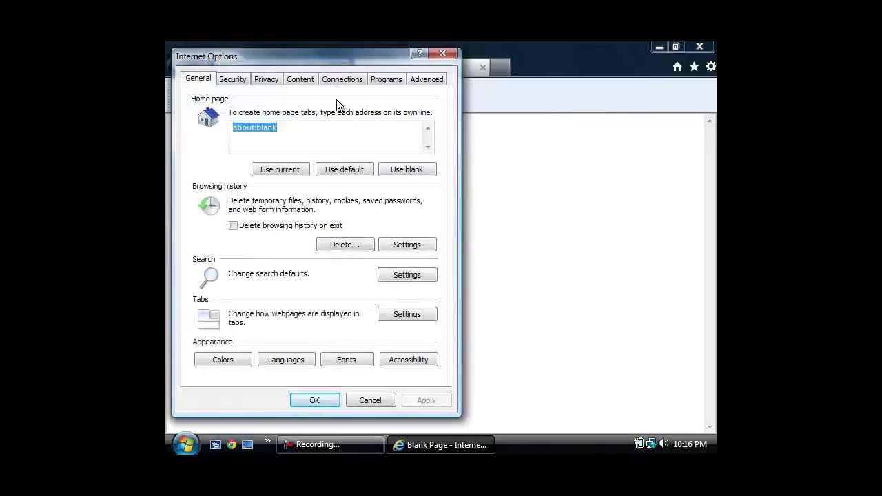
- Check in the connection's LAN settings that the proxy server option is unchecked, and close the browser
{"action": "left_click", "coordinate": [336, 82]}
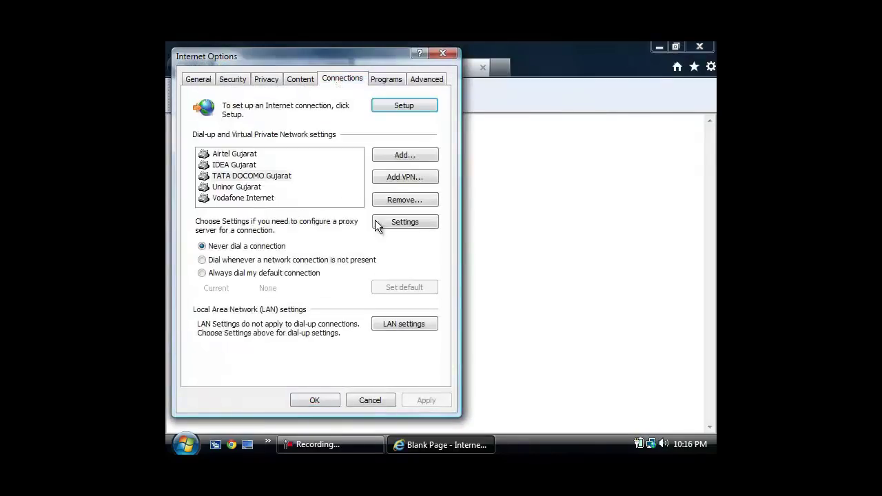
{"action": "left_click", "coordinate": [392, 322]}
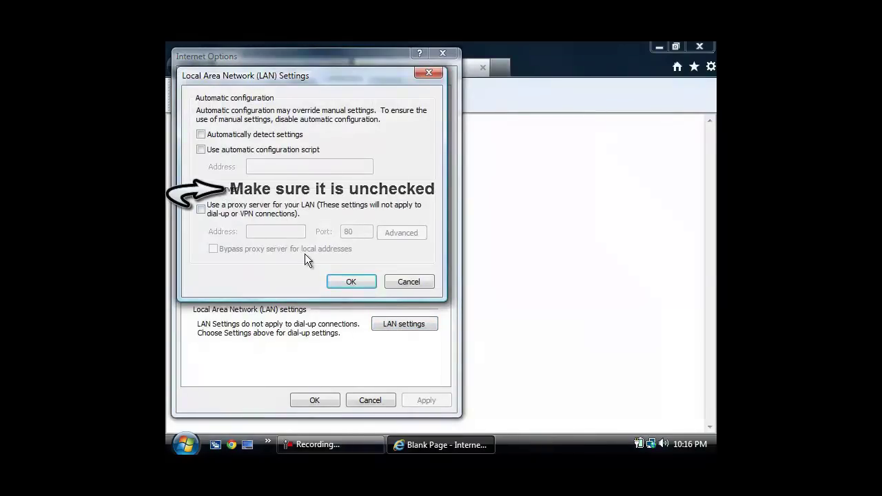
{"action": "left_click", "coordinate": [338, 282]}
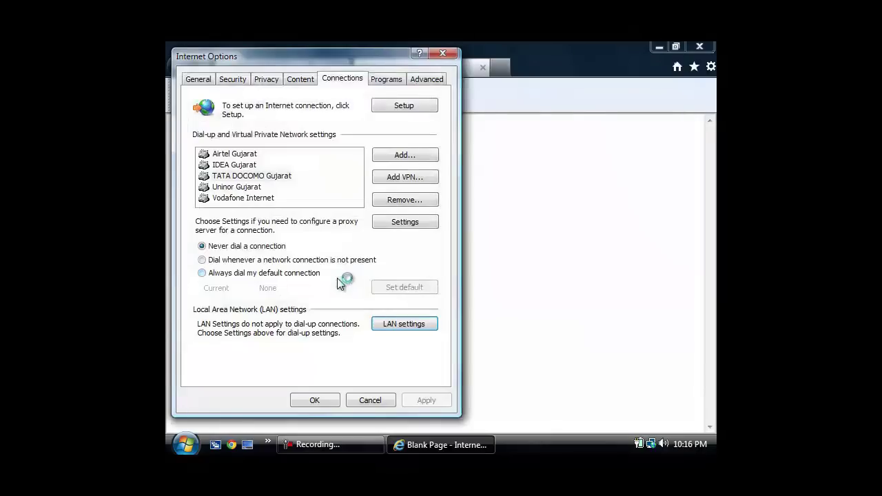
{"action": "left_click", "coordinate": [314, 400]}
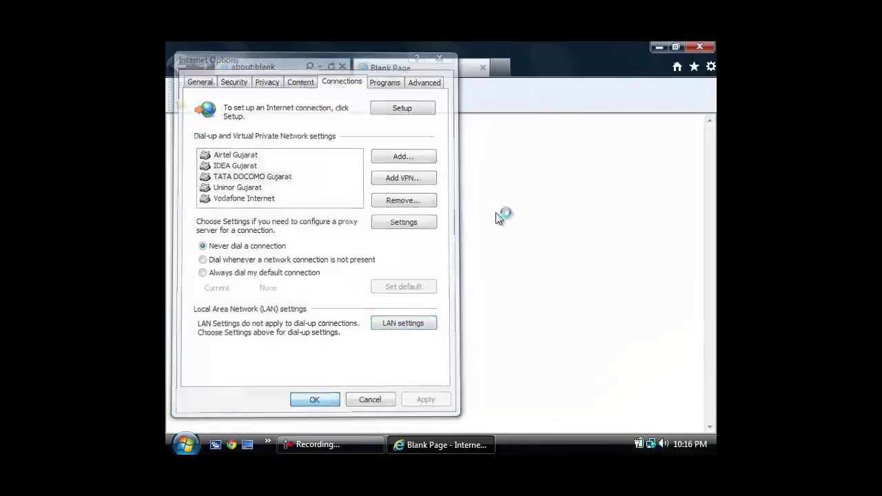
{"action": "left_click", "coordinate": [708, 51]}
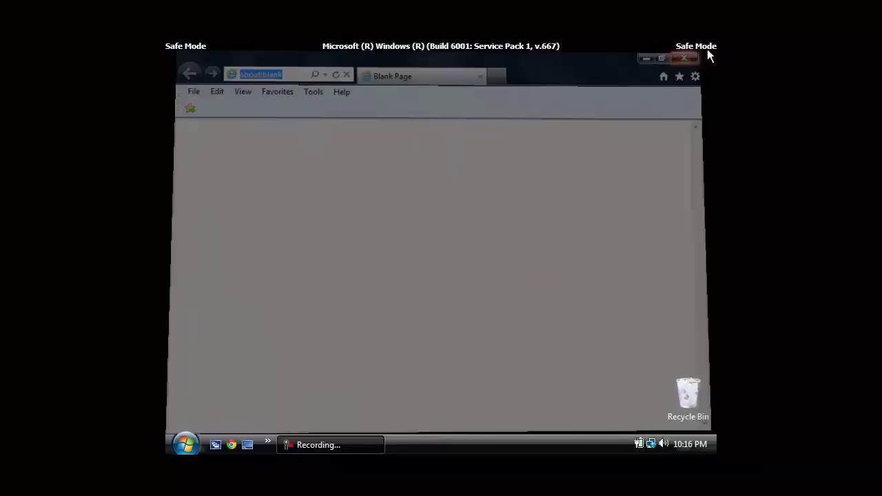
{"action": "key", "text": "super+r"}
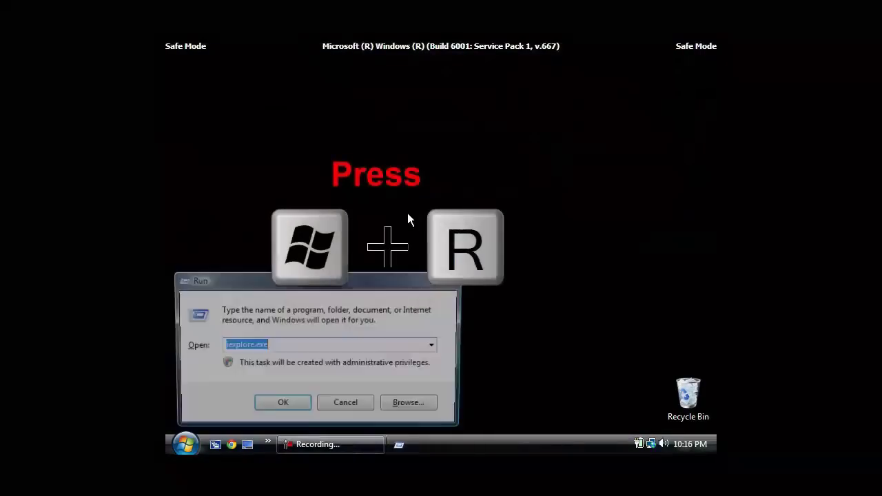
{"action": "type", "text": "iexp"}
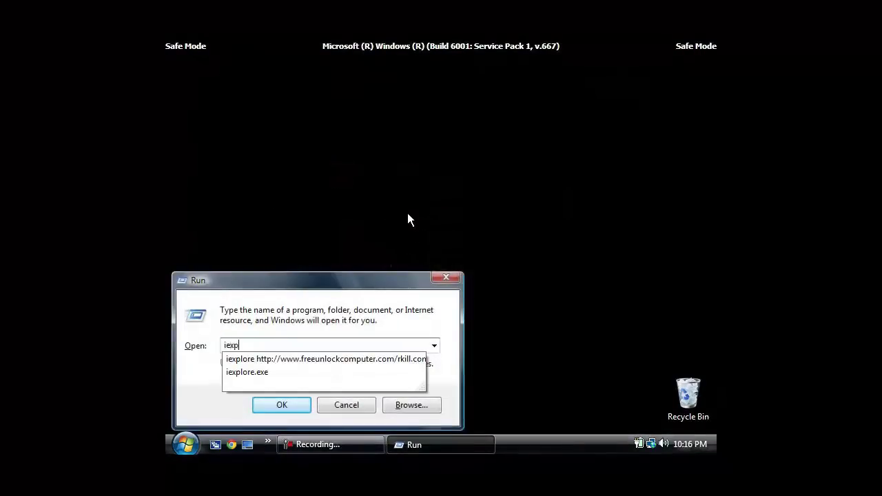
{"action": "type", "text": "lore h"}
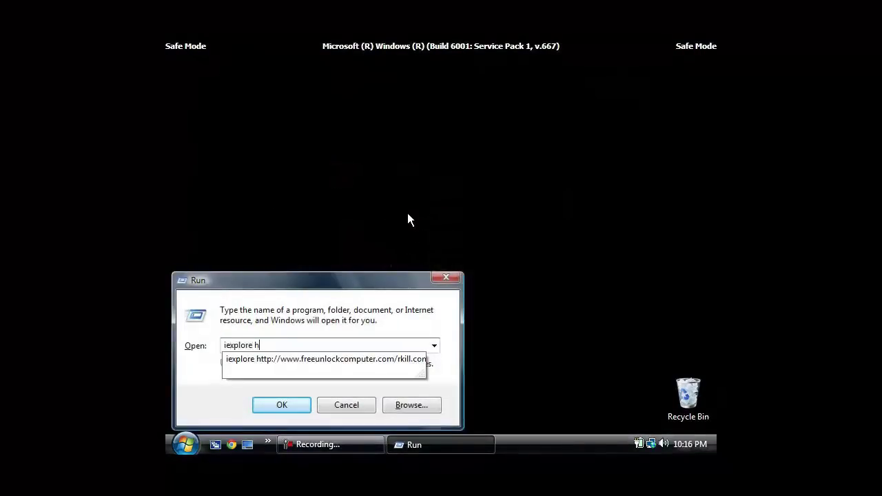
{"action": "type", "text": "ttp://www"}
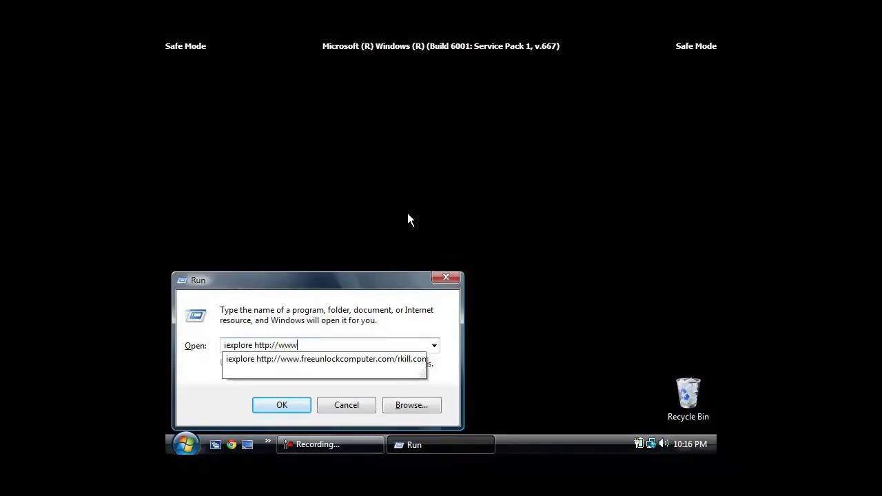
{"action": "type", "text": ".freeunlockcomputer.com/rkill"}
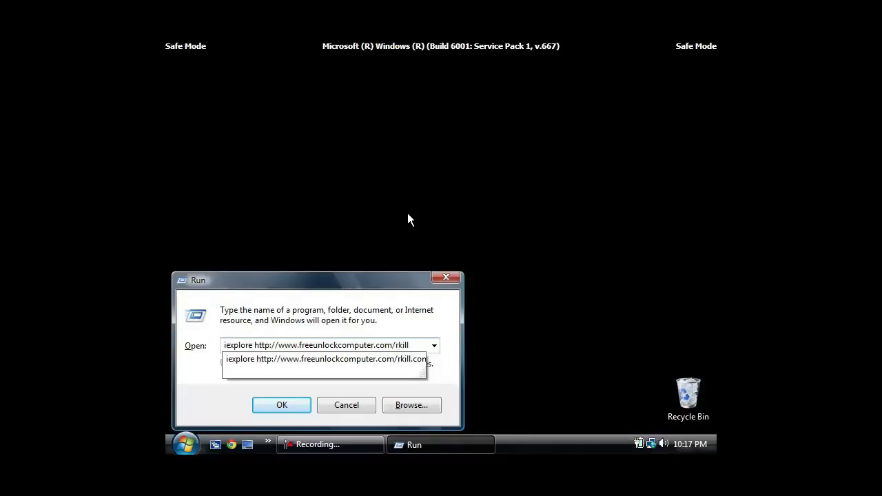
{"action": "type", "text": ".com"}
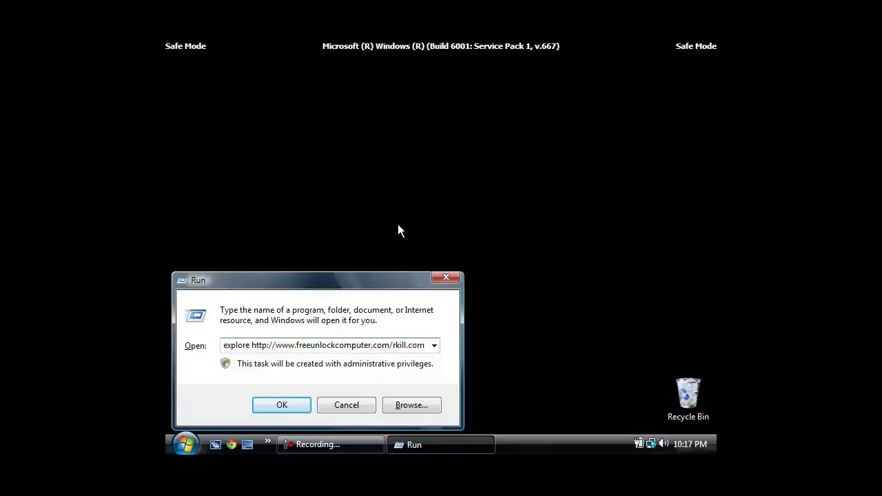
{"action": "left_click", "coordinate": [275, 407]}
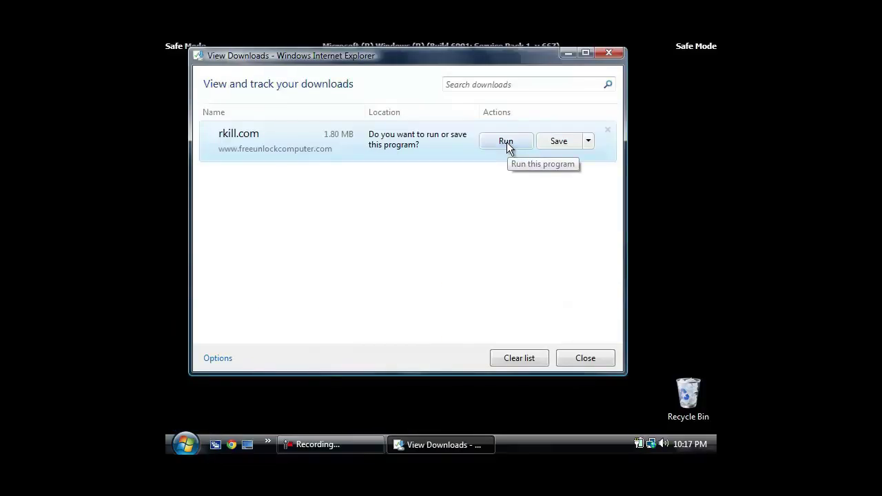
{"action": "left_click", "coordinate": [507, 142]}
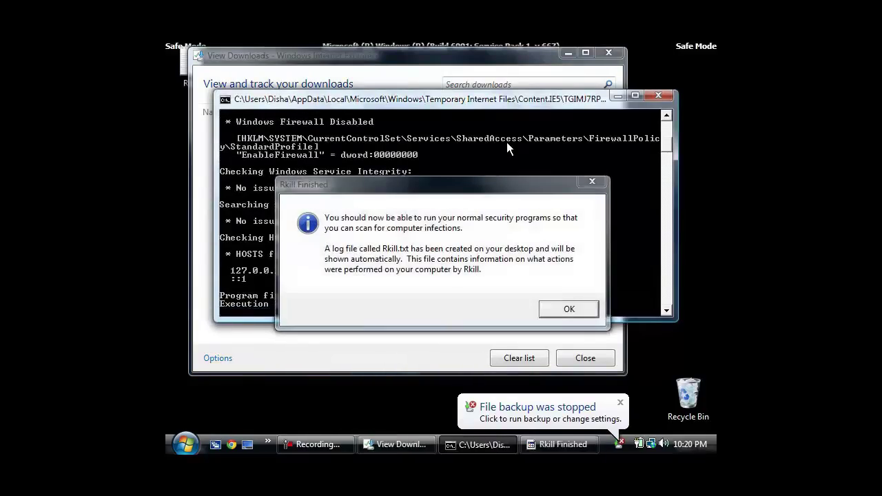
- Dismiss the Rkill completion notice and review the Rkill log to its end, closing the downloads and log windows
{"action": "left_click", "coordinate": [561, 306]}
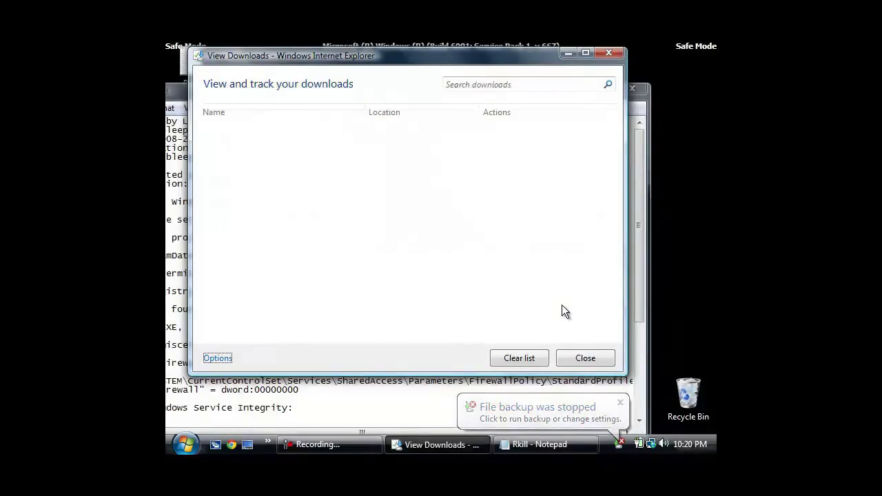
{"action": "left_click", "coordinate": [573, 356]}
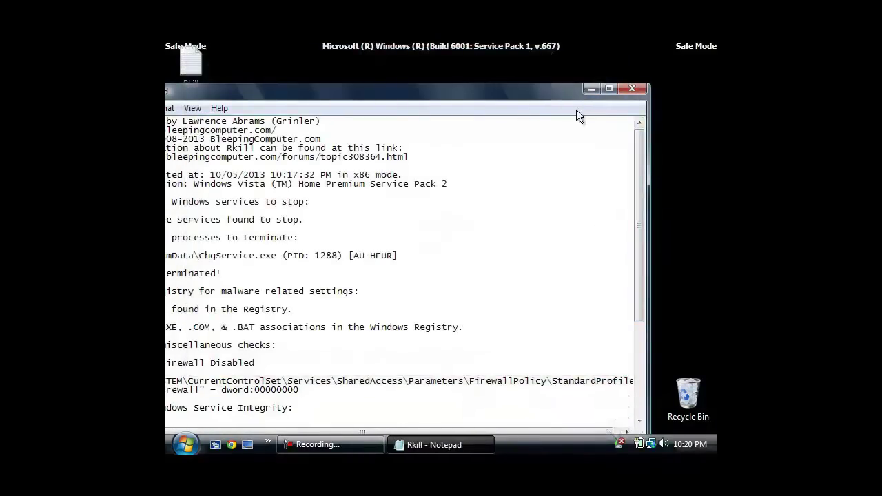
{"action": "left_click_drag", "start_coordinate": [638, 177], "coordinate": [638, 274]}
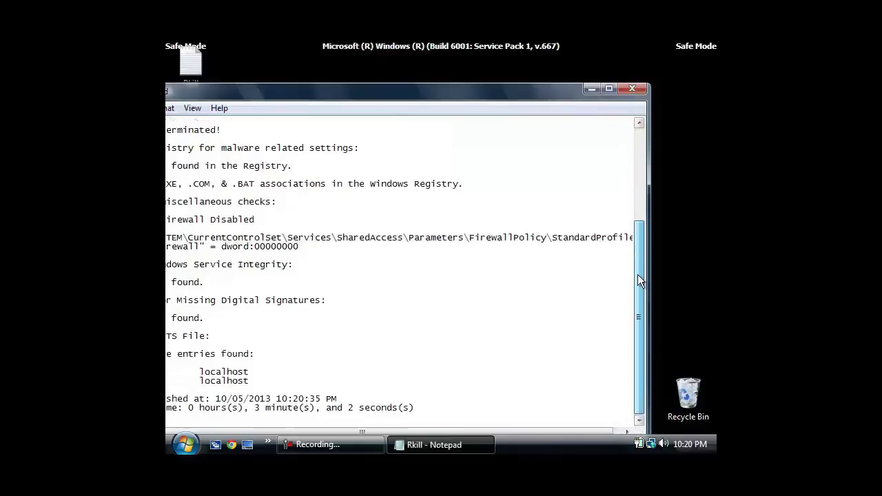
{"action": "left_click", "coordinate": [628, 93]}
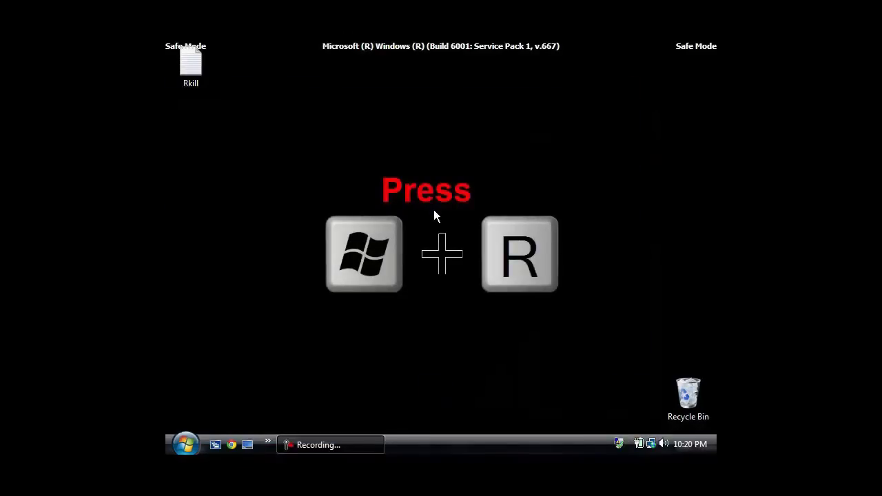
{"action": "key", "text": "super+r"}
{"action": "type", "text": "iexplore "}
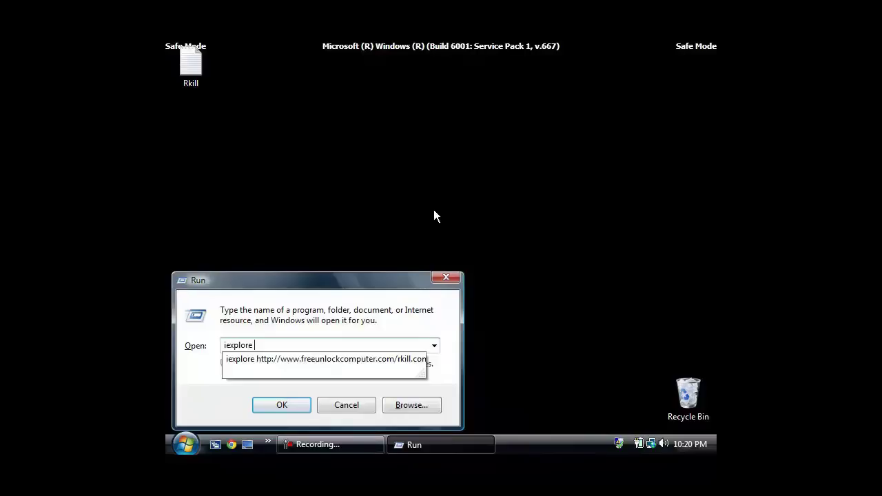
{"action": "type", "text": "http://www"}
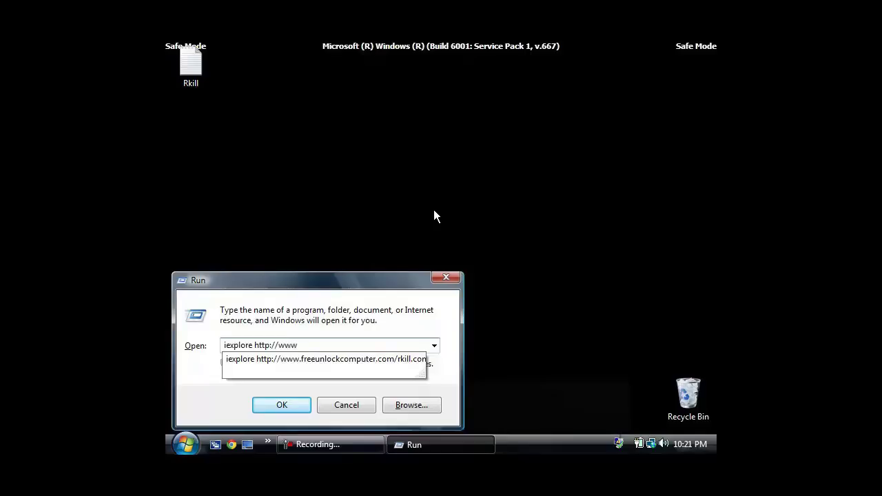
{"action": "type", "text": ".fre"}
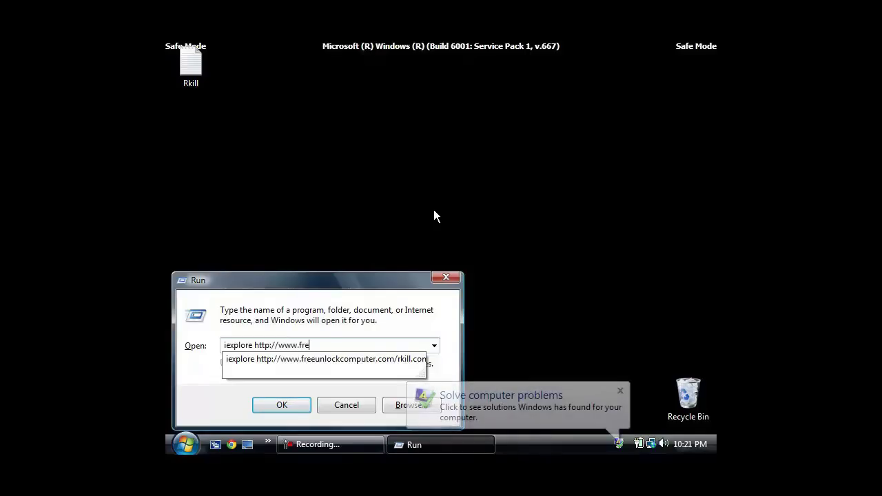
{"action": "type", "text": "eunlockcomp"}
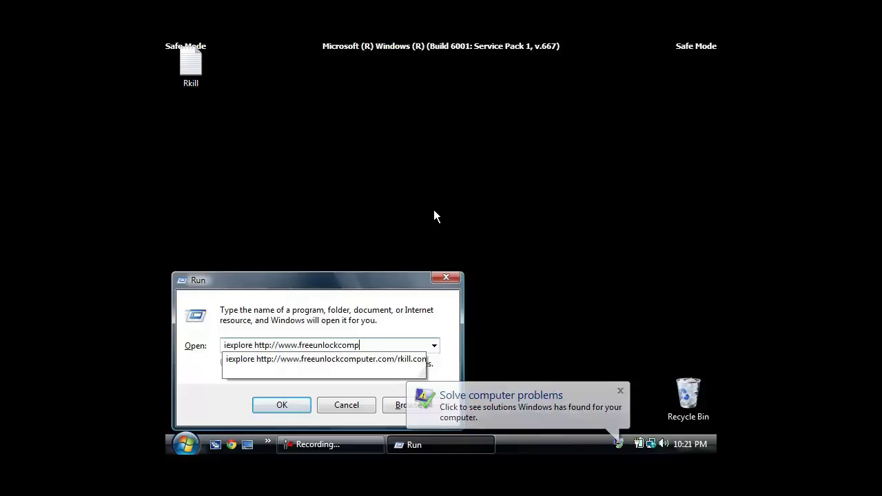
{"action": "type", "text": "uter"}
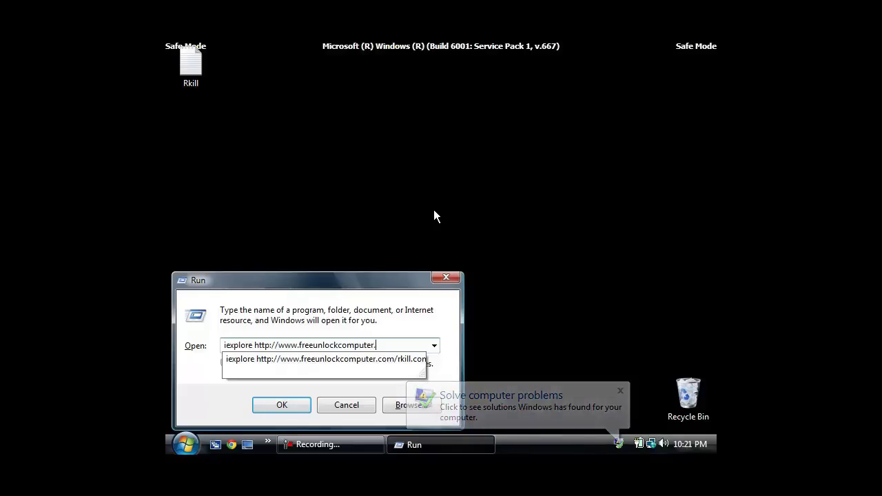
{"action": "type", "text": ".com/"}
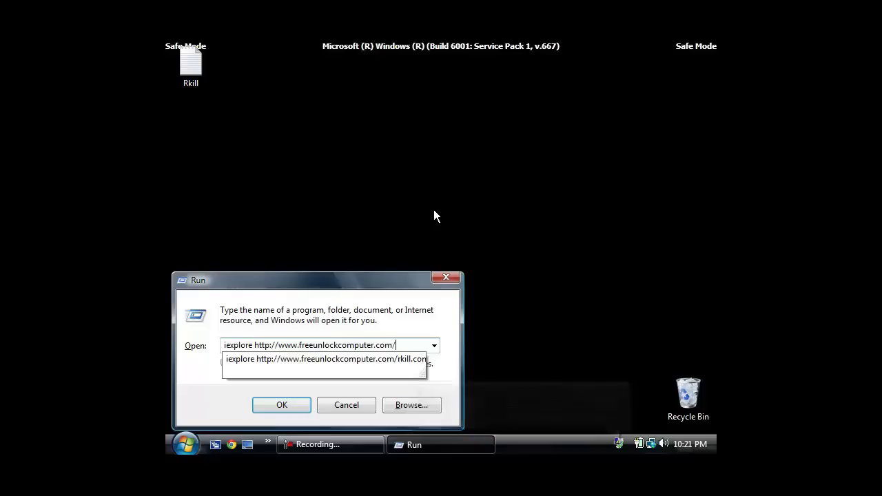
{"action": "type", "text": "mbam."}
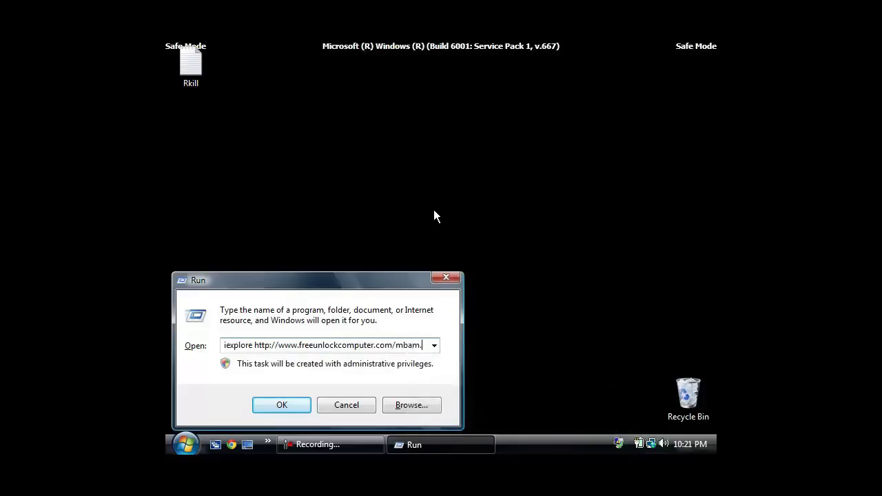
{"action": "type", "text": "exe"}
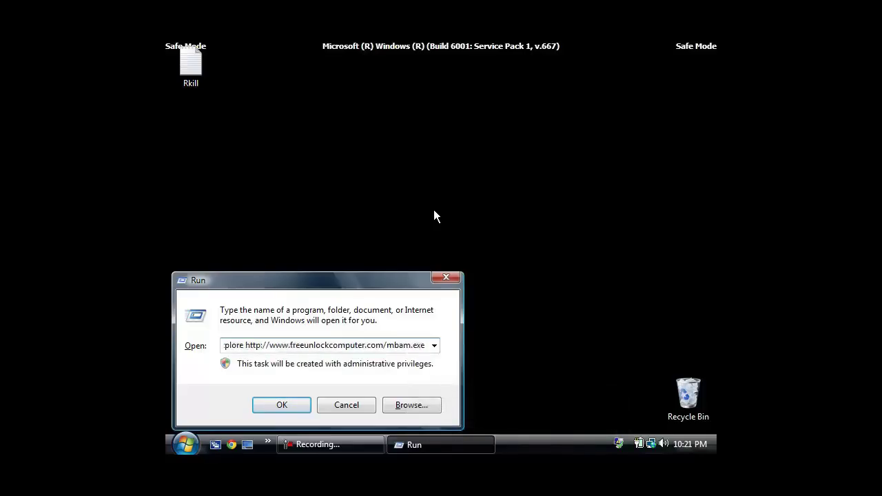
{"action": "key", "text": "Return"}
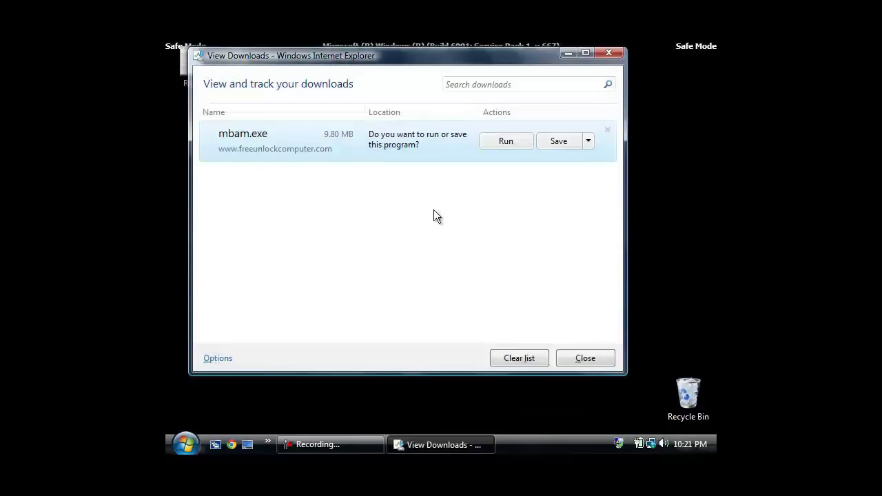
{"action": "left_click", "coordinate": [501, 145]}
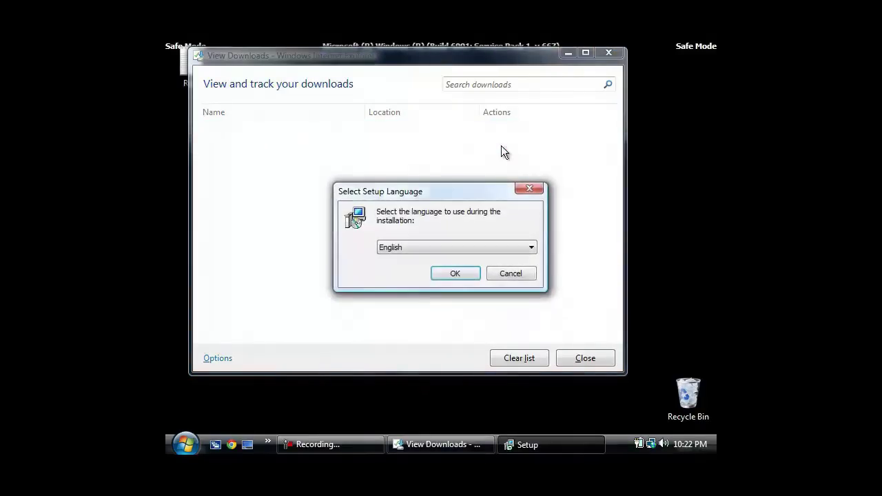
- Start the Malwarebytes Anti-Malware setup in English and accept the license agreement
{"action": "left_click", "coordinate": [454, 275]}
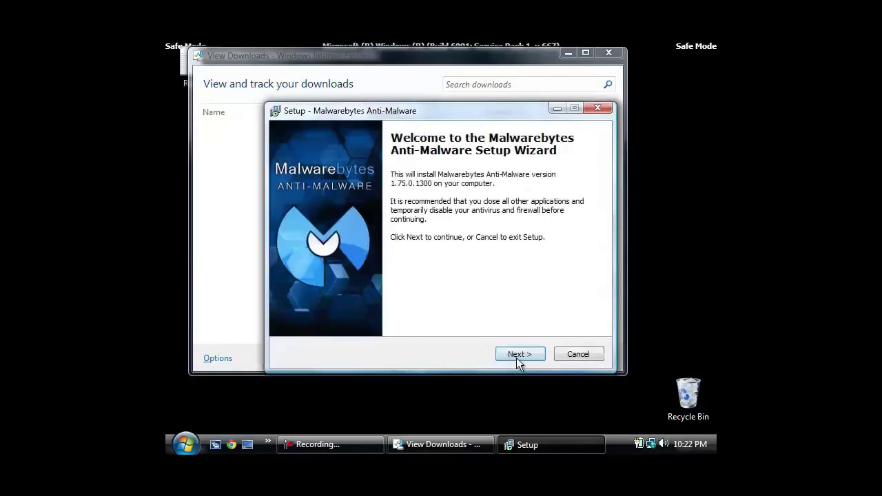
{"action": "left_click", "coordinate": [518, 358]}
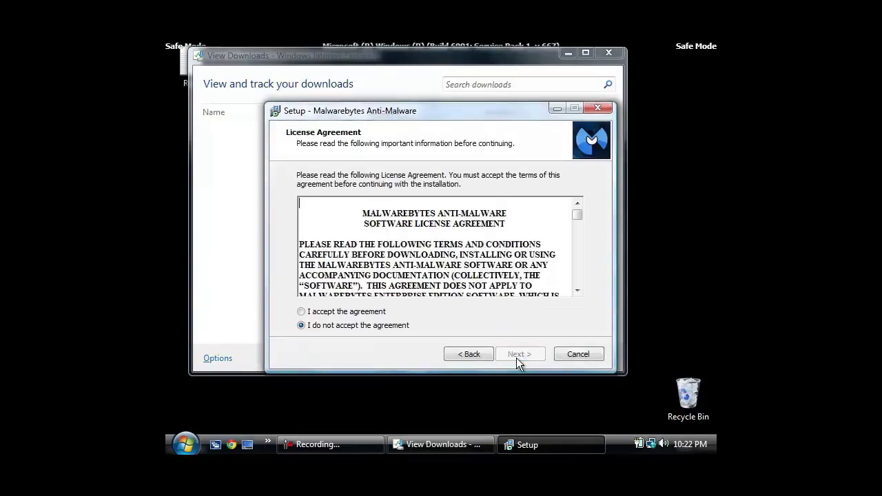
{"action": "left_click", "coordinate": [331, 314]}
{"action": "left_click", "coordinate": [512, 356]}
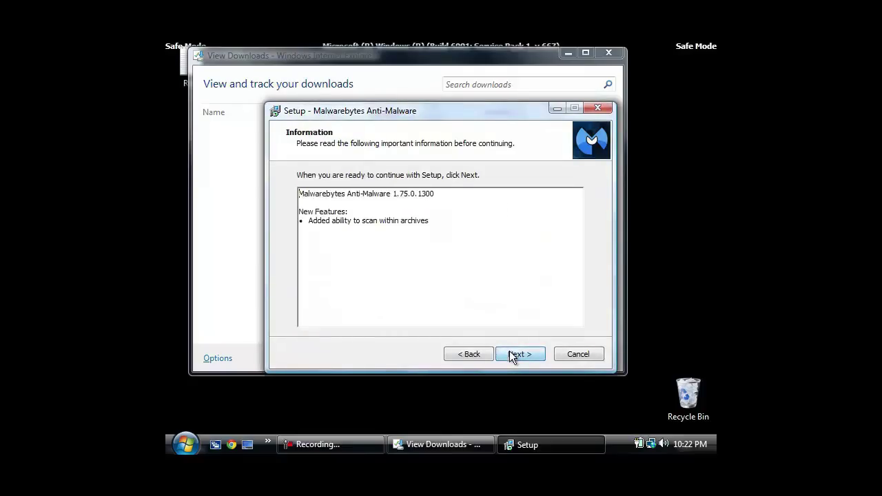
- Keep C:\Program Files\Malwarebytes' Anti-Malware as the installation folder and continue the setup to the additional tasks
{"action": "left_click", "coordinate": [511, 354]}
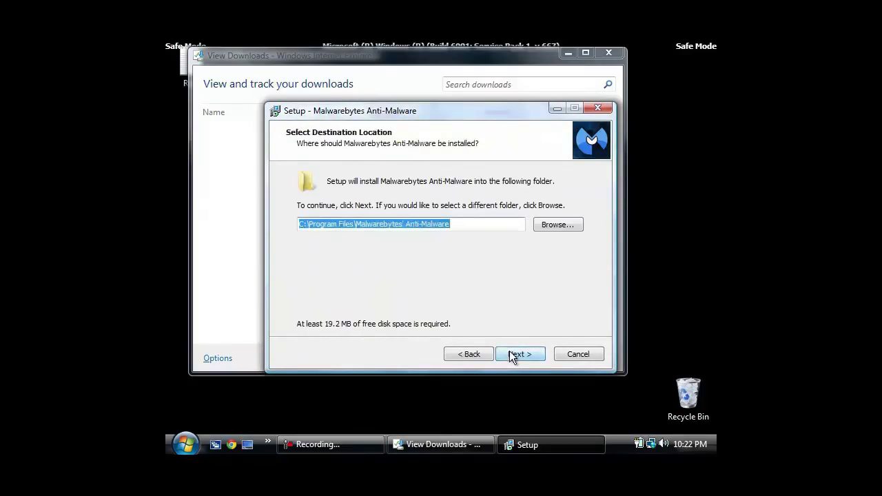
{"action": "left_click", "coordinate": [509, 352]}
{"action": "left_click", "coordinate": [509, 354]}
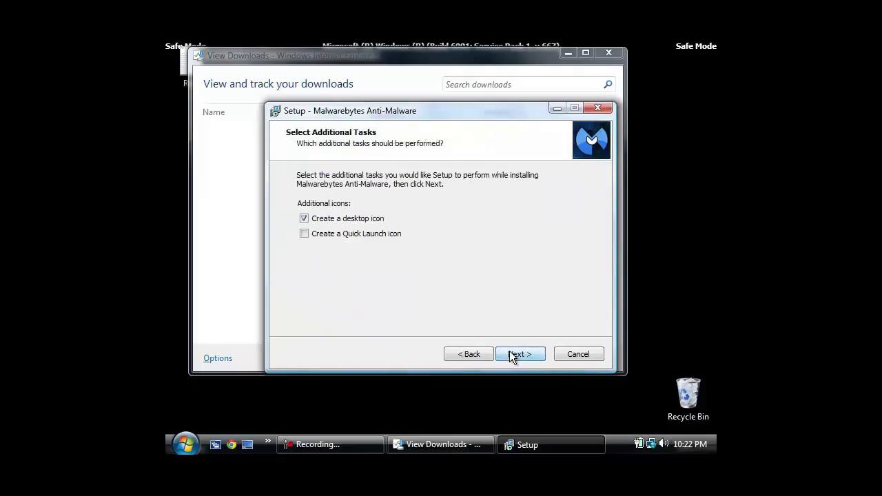
- Install Malwarebytes Anti-Malware with a desktop icon, finish setup with updating and launching enabled, and dismiss the database update notice
{"action": "left_click", "coordinate": [510, 354]}
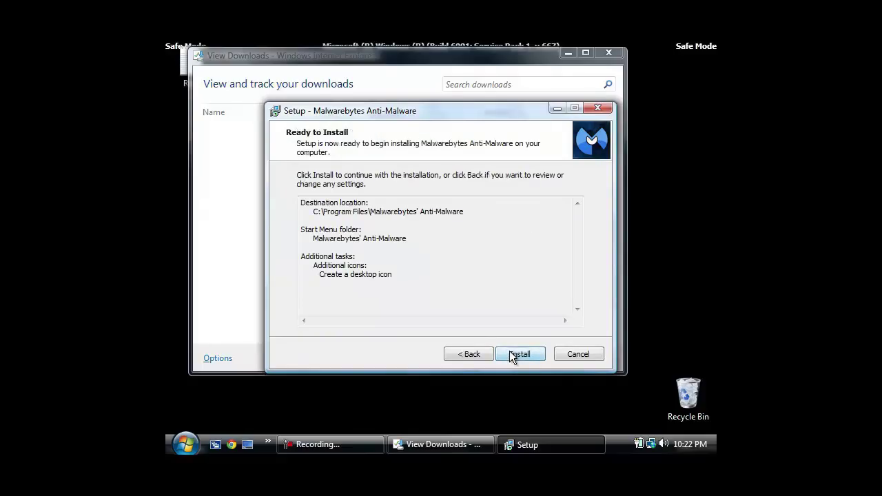
{"action": "left_click", "coordinate": [510, 351]}
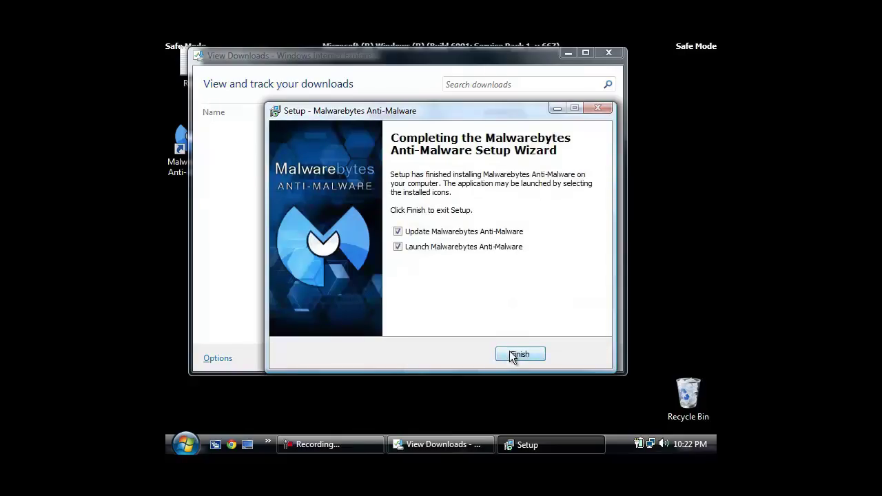
{"action": "left_click", "coordinate": [511, 353]}
{"action": "left_click", "coordinate": [563, 360]}
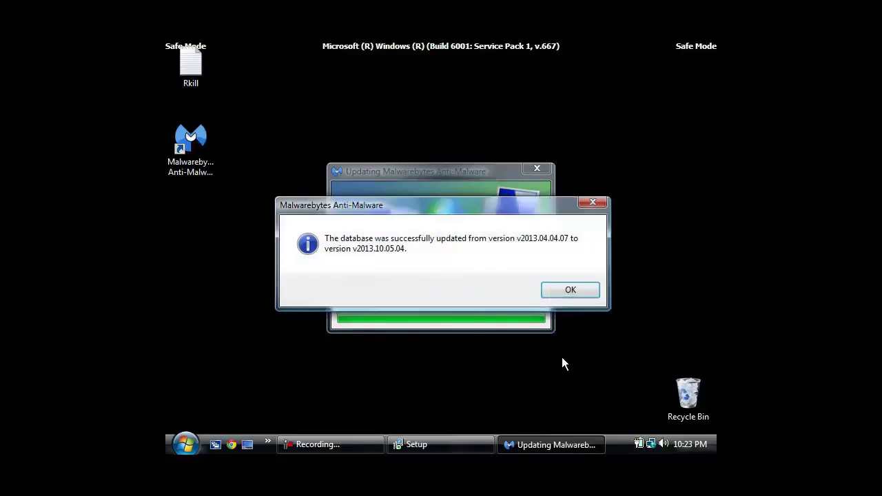
{"action": "left_click", "coordinate": [569, 292]}
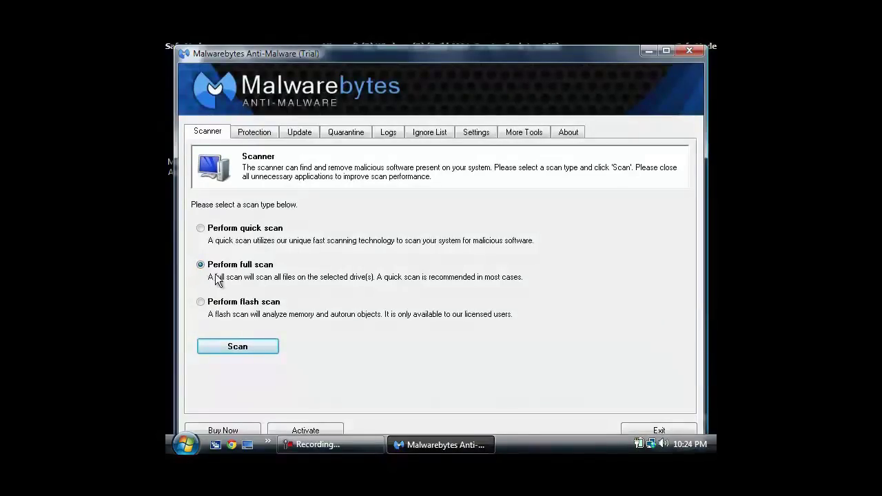
- Run a full scan of drive C:\ only, dismiss the completion notice and show the scan results
{"action": "left_click", "coordinate": [239, 348]}
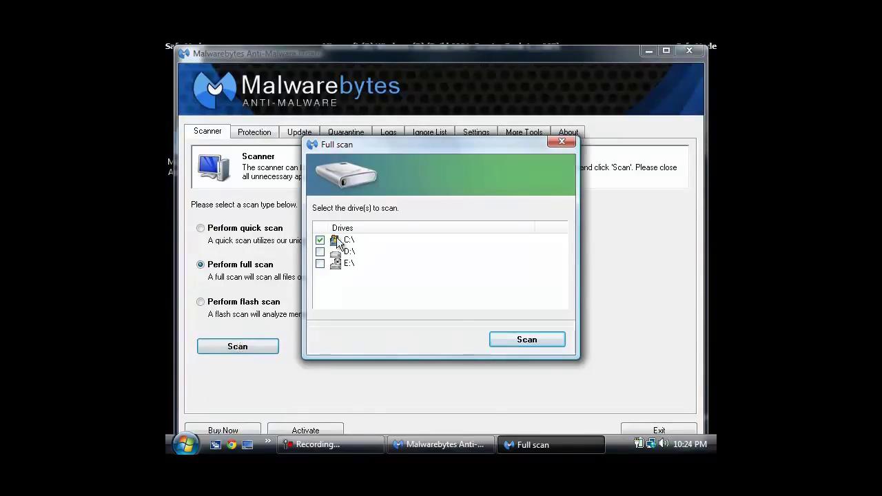
{"action": "left_click", "coordinate": [502, 337]}
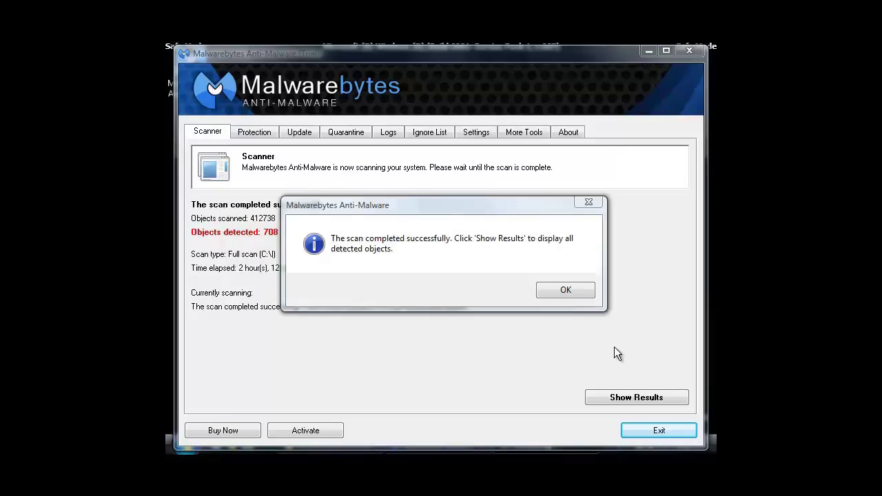
{"action": "left_click", "coordinate": [577, 295]}
{"action": "left_click", "coordinate": [632, 398]}
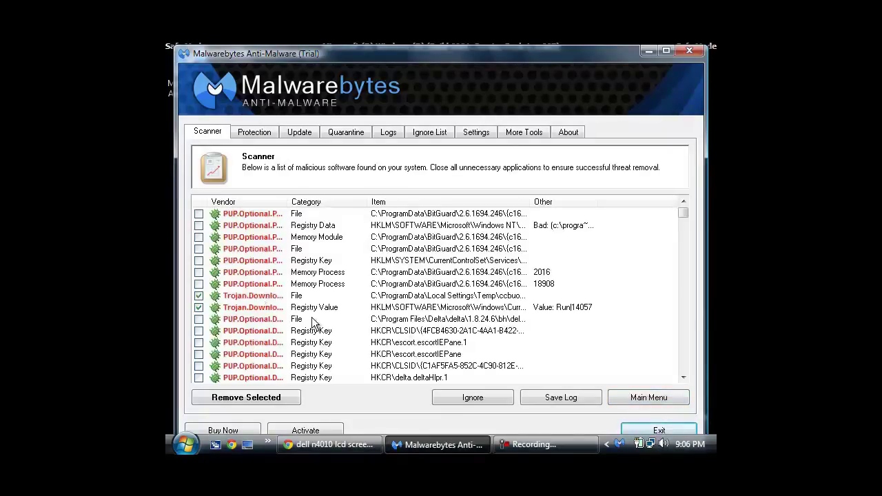
- Mark the unselected PUP.Optional detections for removal one after another, starting from the first entry in the scan results
{"action": "left_click", "coordinate": [199, 215]}
{"action": "key", "text": "Down"}
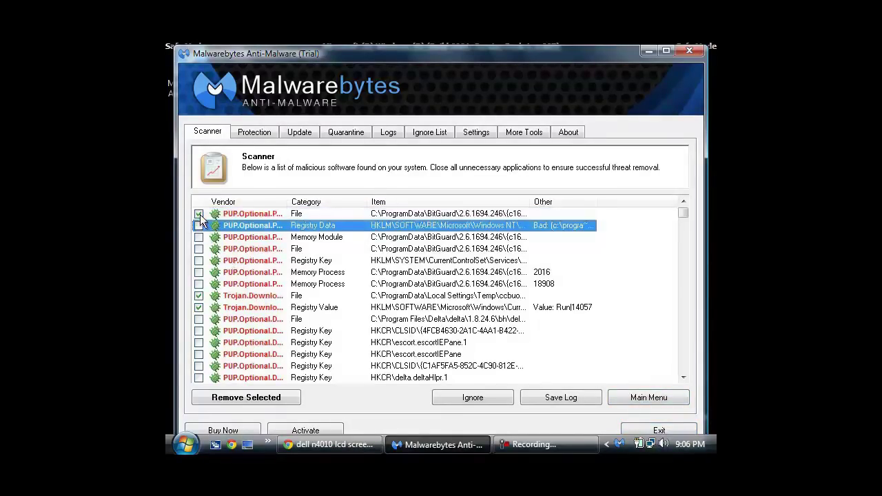
{"action": "key", "text": "space"}
{"action": "key", "text": "Down"}
{"action": "key", "text": "space"}
{"action": "key", "text": "Down"}
{"action": "key", "text": "space"}
{"action": "key", "text": "Down"}
{"action": "key", "text": "space"}
{"action": "key", "text": "Down"}
{"action": "key", "text": "space"}
{"action": "key", "text": "Down"}
{"action": "key", "text": "space"}
{"action": "key", "text": "Down"}
{"action": "key", "text": "space"}
{"action": "key", "text": "Down"}
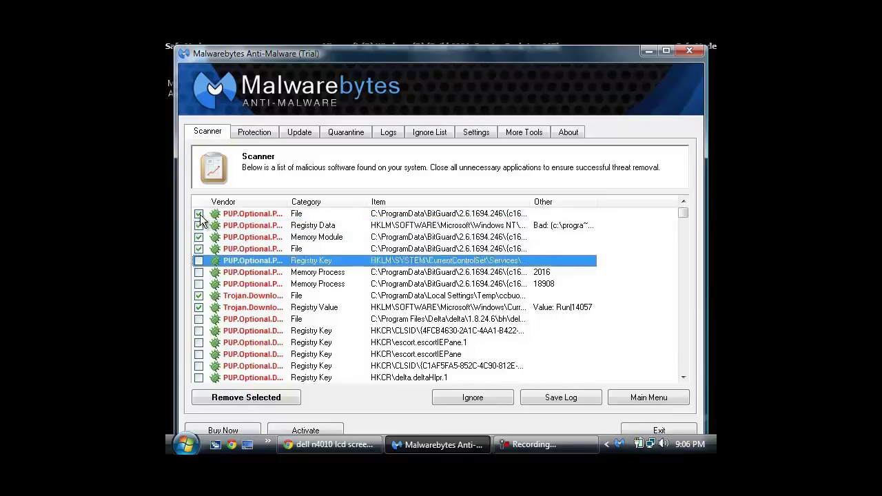
{"action": "key", "text": "Down"}
{"action": "key", "text": "Up"}
{"action": "key", "text": "Up"}
{"action": "key", "text": "space"}
{"action": "key", "text": "Down"}
{"action": "key", "text": "Down"}
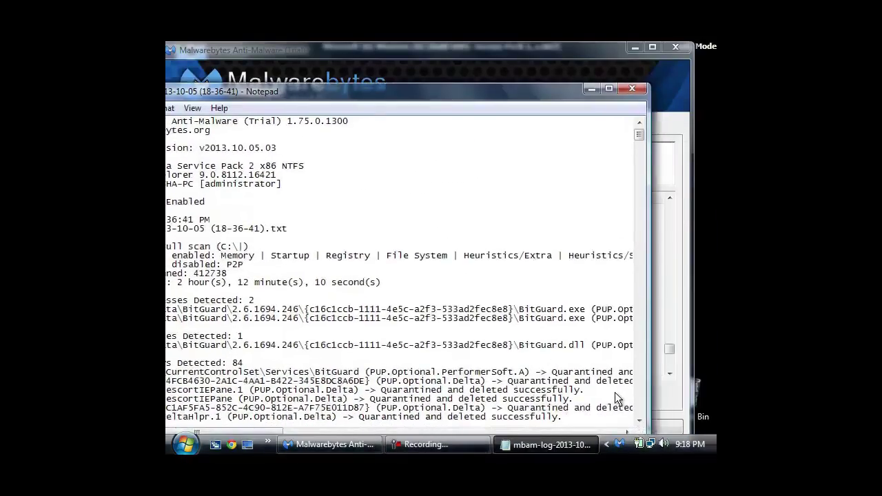
- Close the scan log and agree to restart the system to remove all active threats
{"action": "key", "text": "alt+F4"}
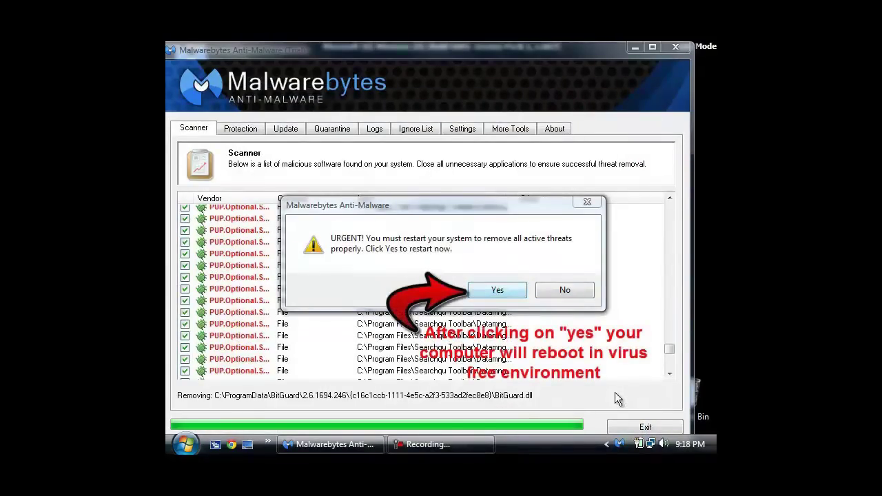
{"action": "key", "text": "Return"}
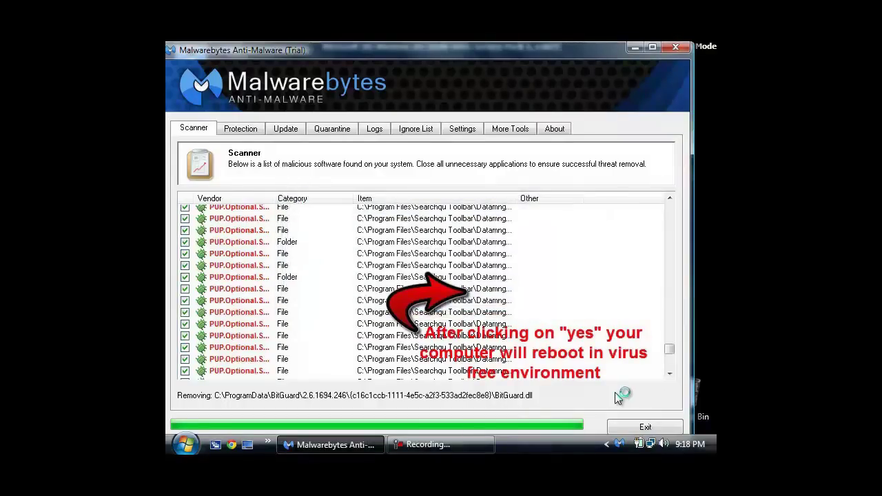